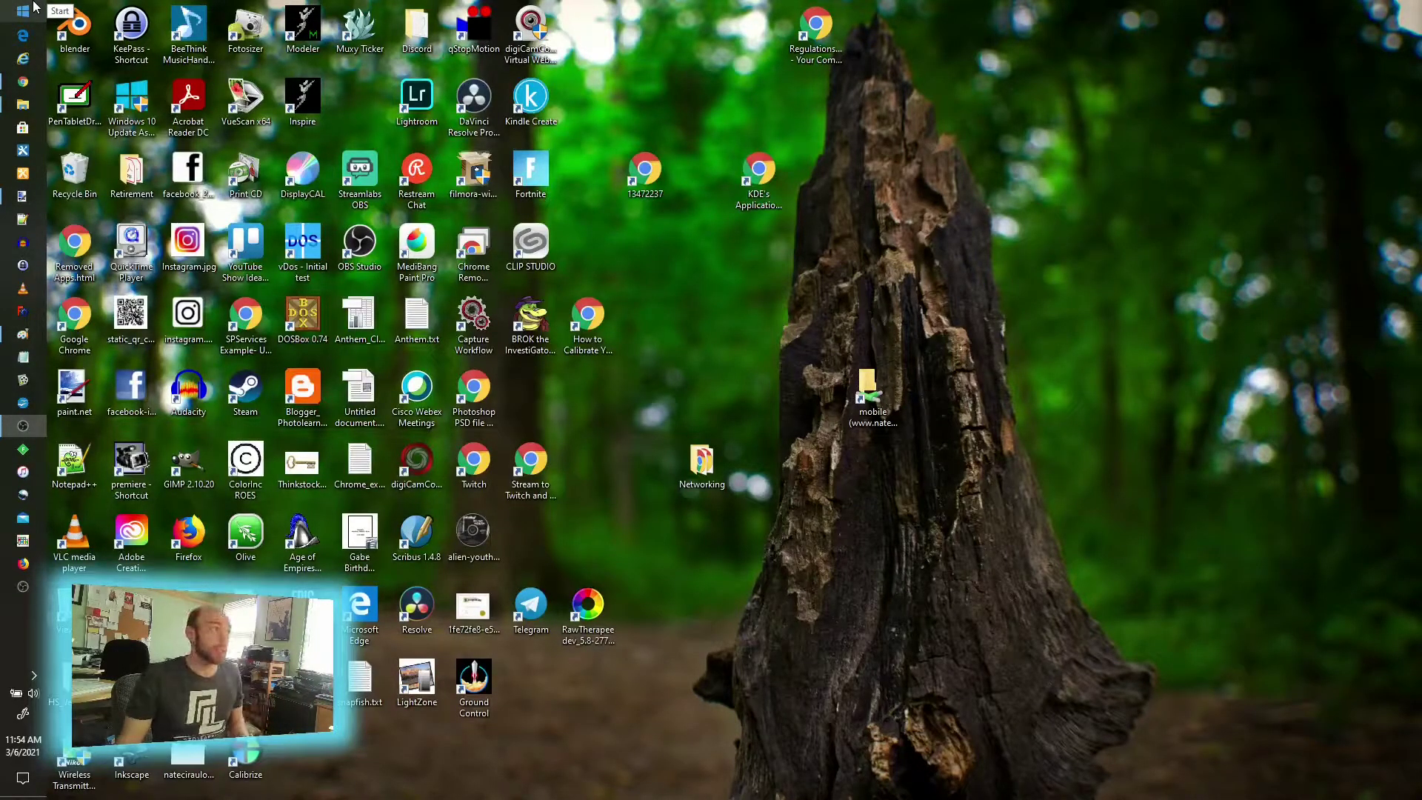
Open Settings' System Display page, select display 2 and scroll through its 1920 × 1080 settings.
click(22, 12)
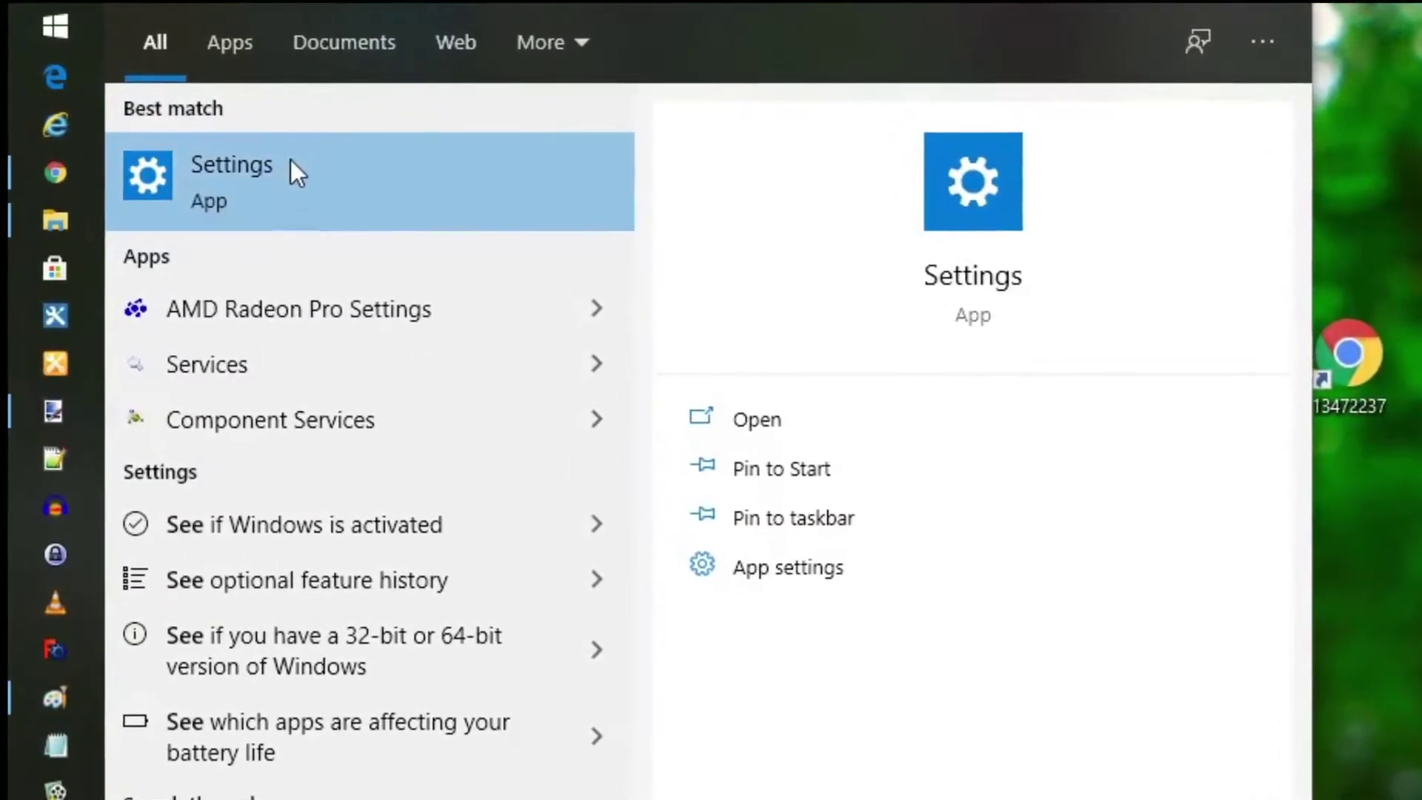
click(290, 174)
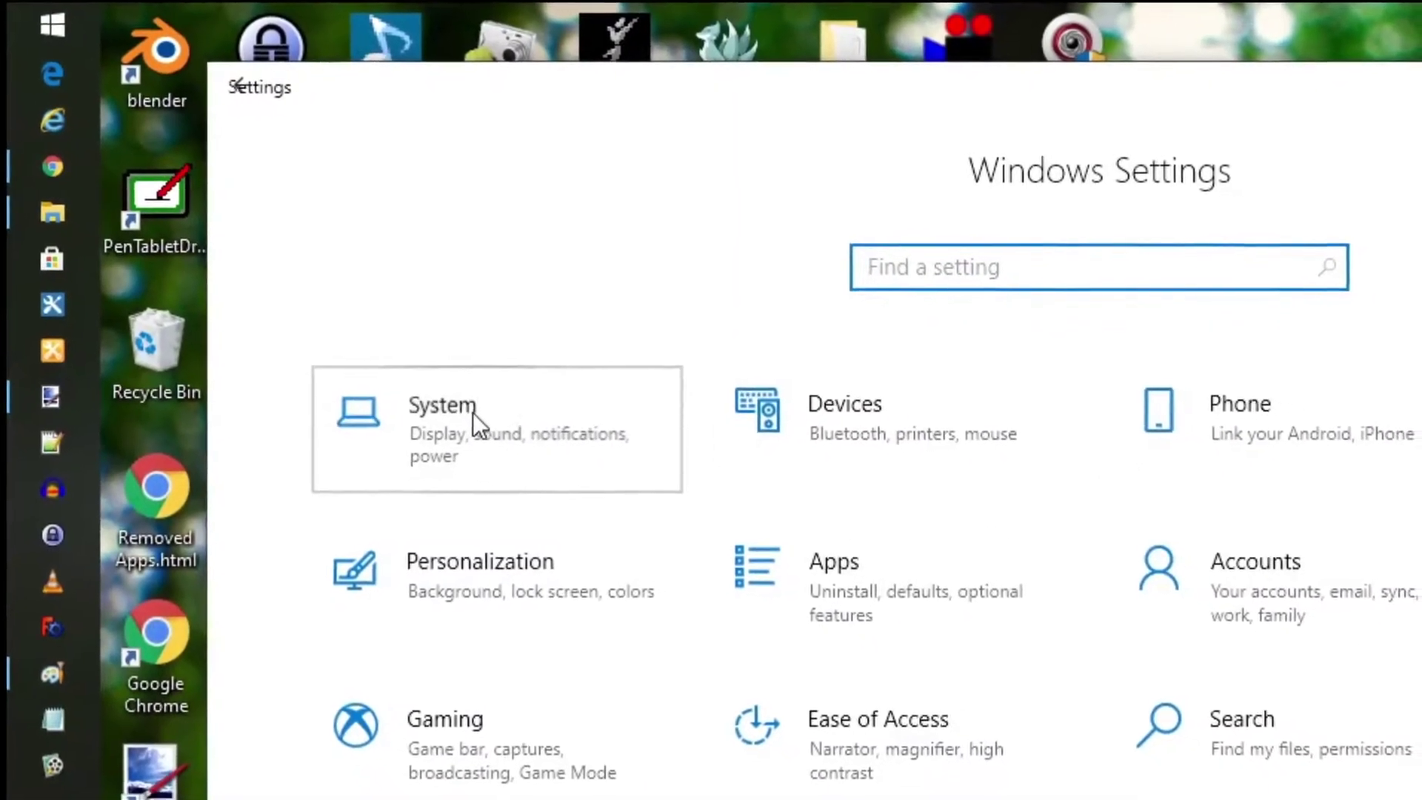
click(471, 419)
click(651, 444)
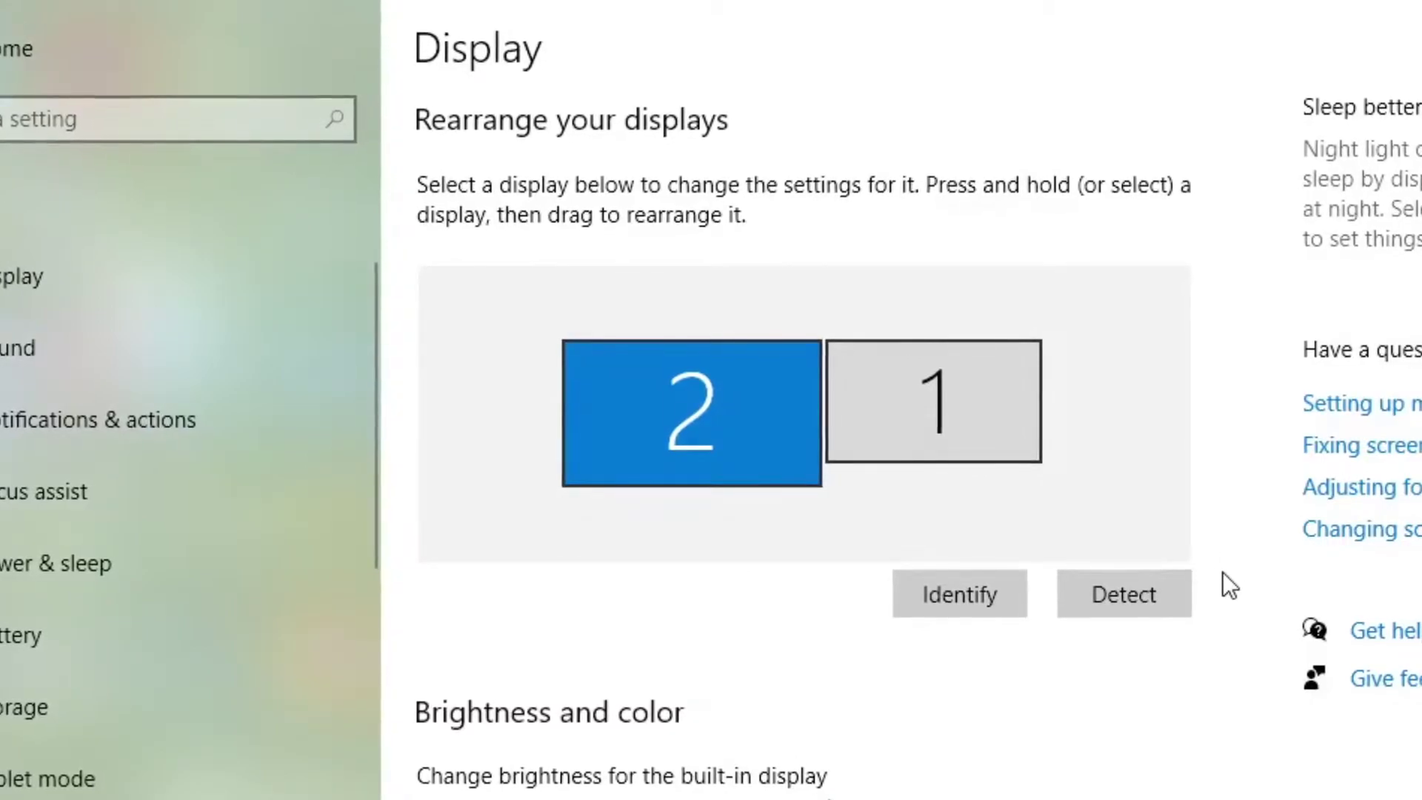
scroll(1223, 572, down, 10)
scroll(1231, 578, down, 3)
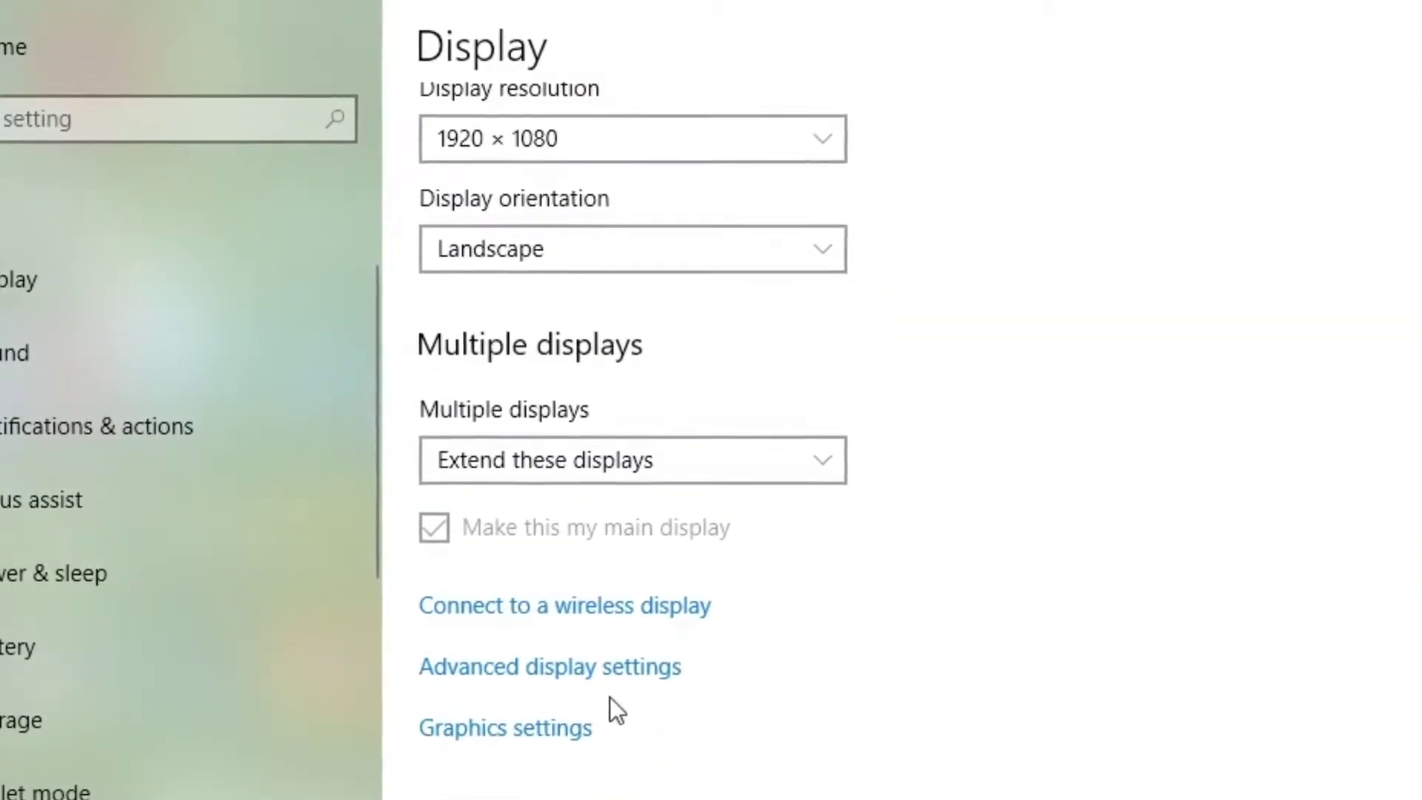
click(585, 669)
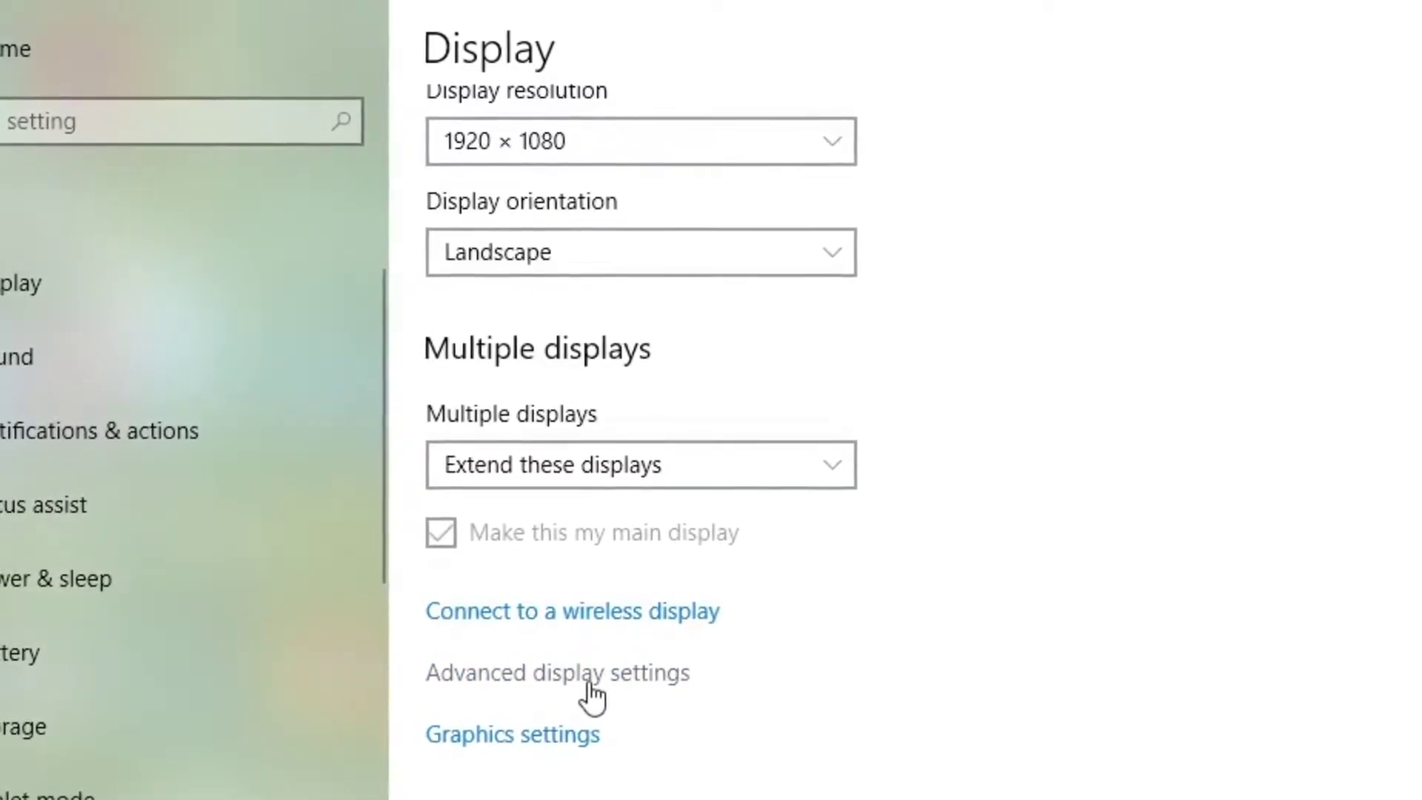
scroll(871, 685, up, 2)
scroll(867, 673, up, 10)
scroll(865, 669, up, 2)
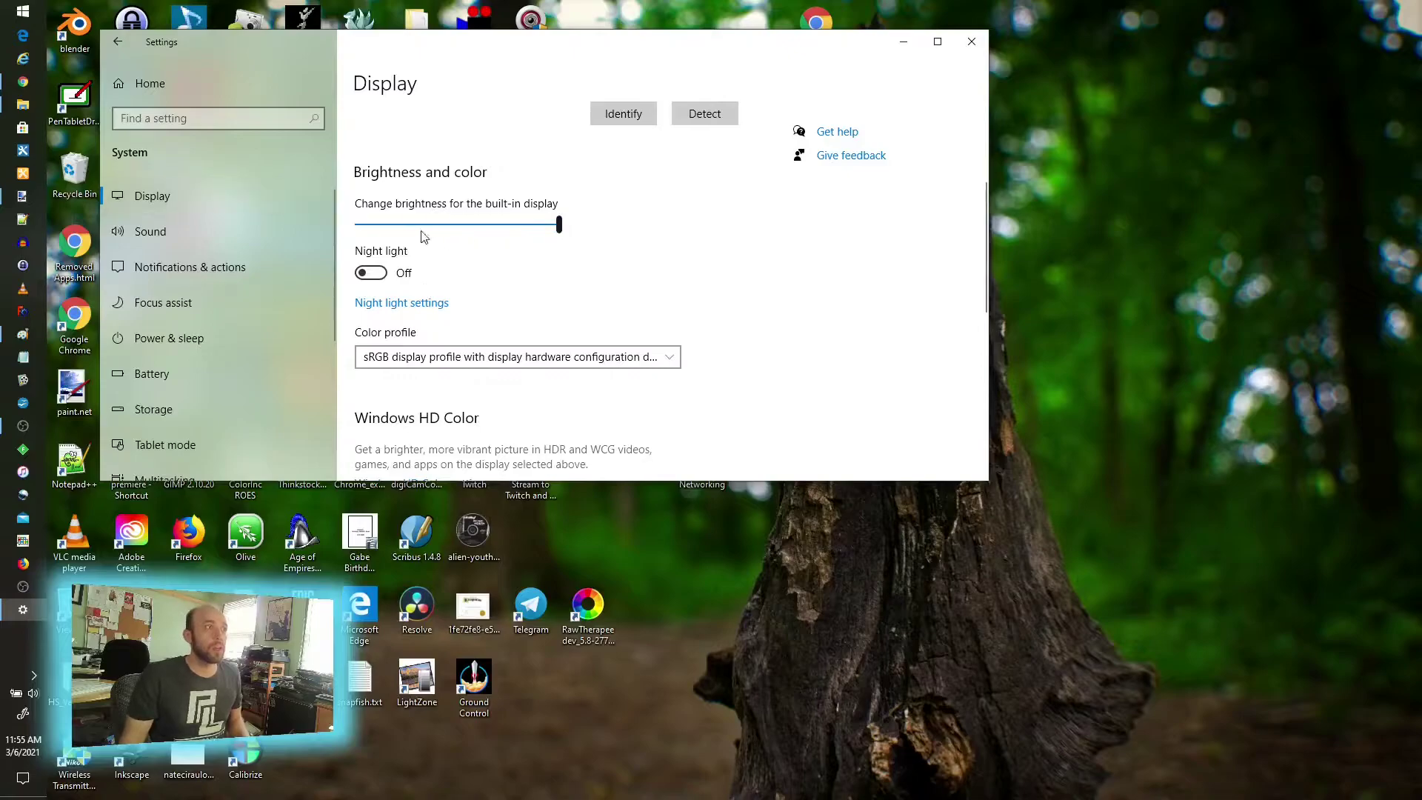
scroll(494, 294, down, 5)
scroll(495, 295, down, 1)
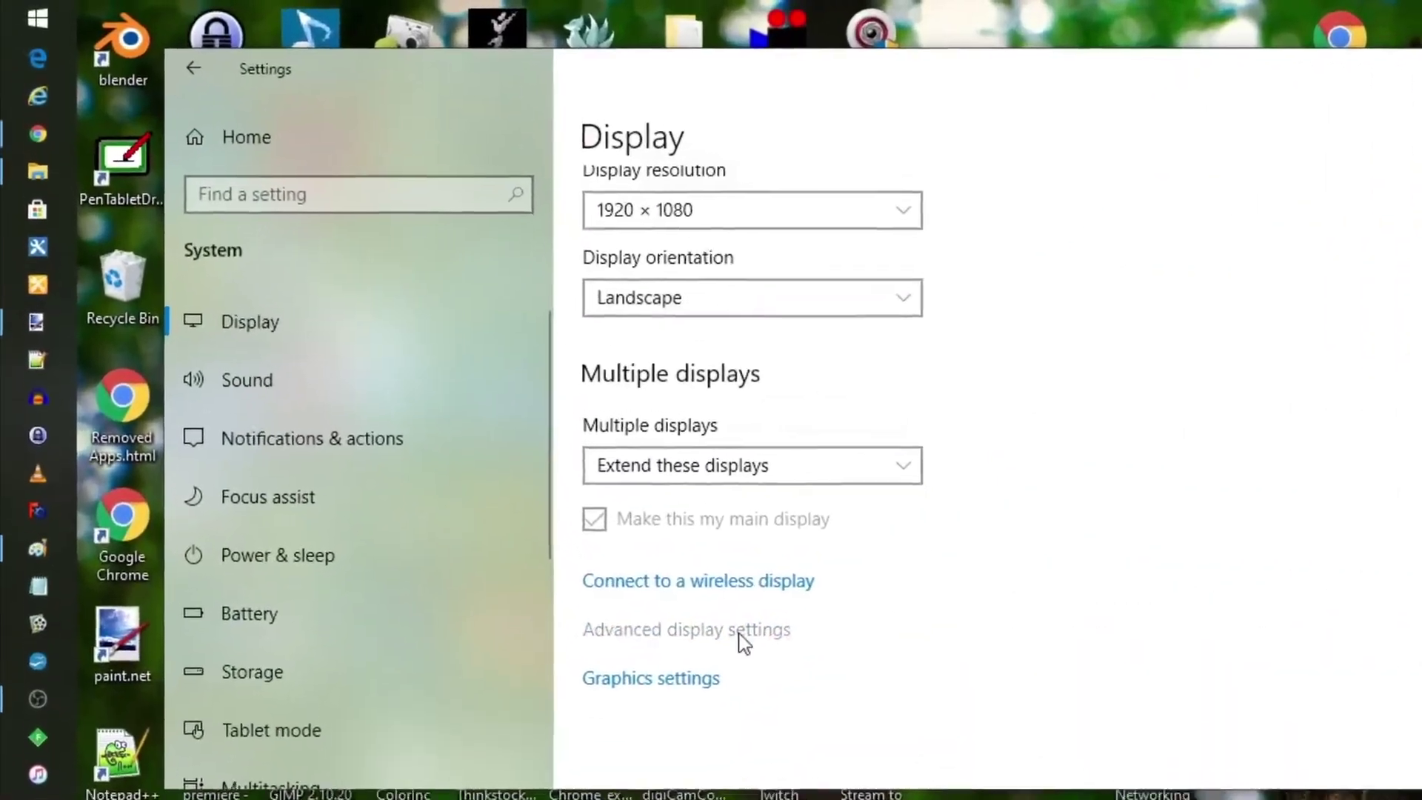
Launch Calibrate display from the adapter's Color Management Advanced tab via Advanced display settings.
click(462, 383)
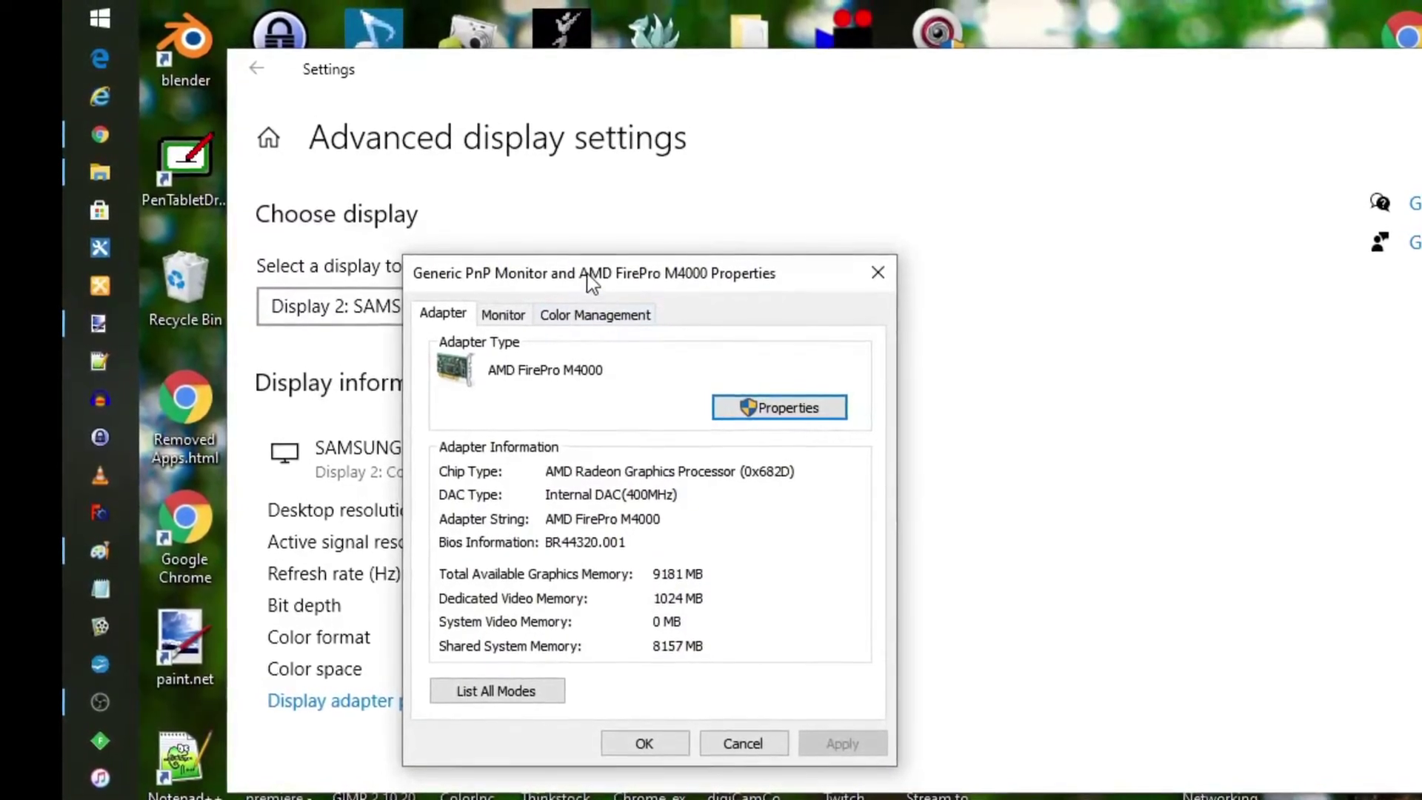
click(594, 316)
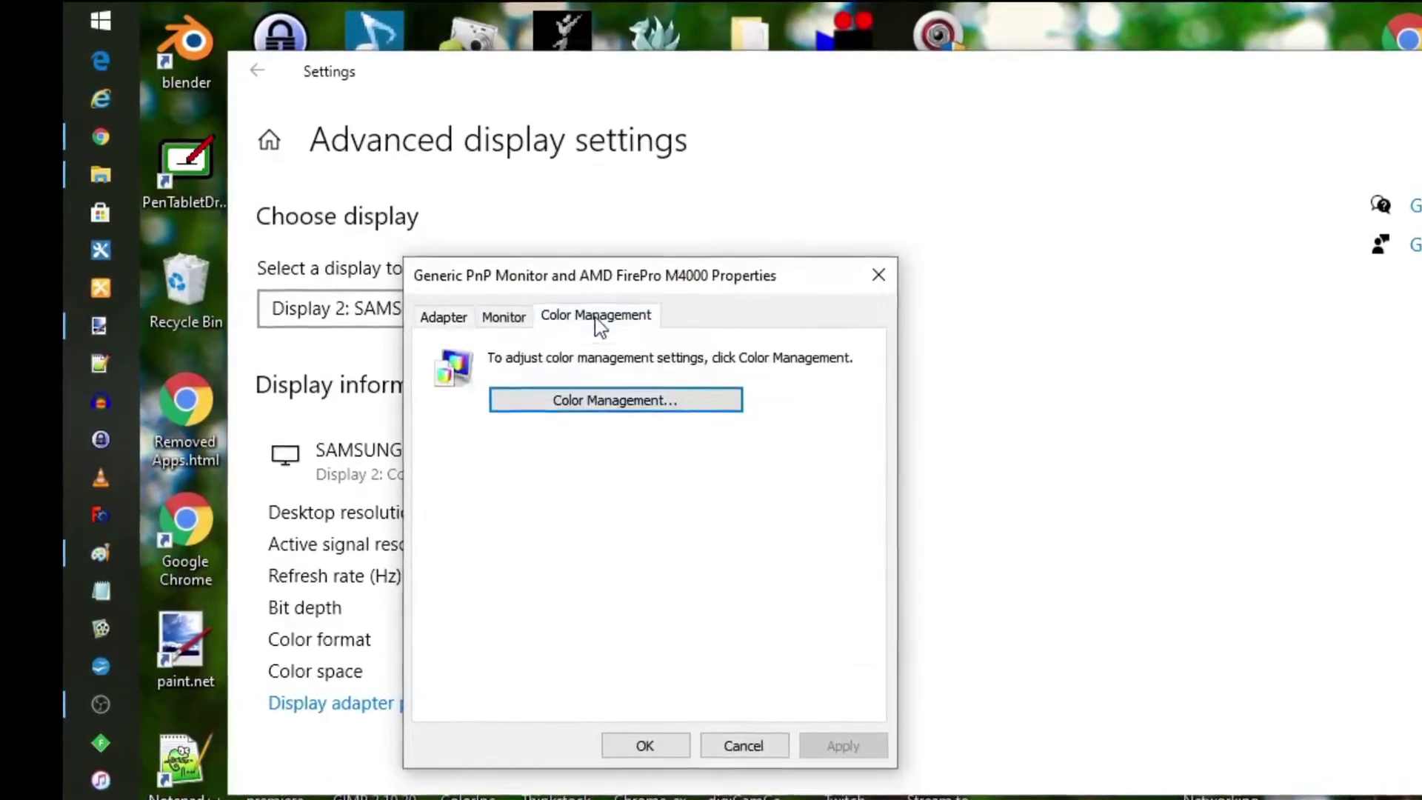
click(636, 405)
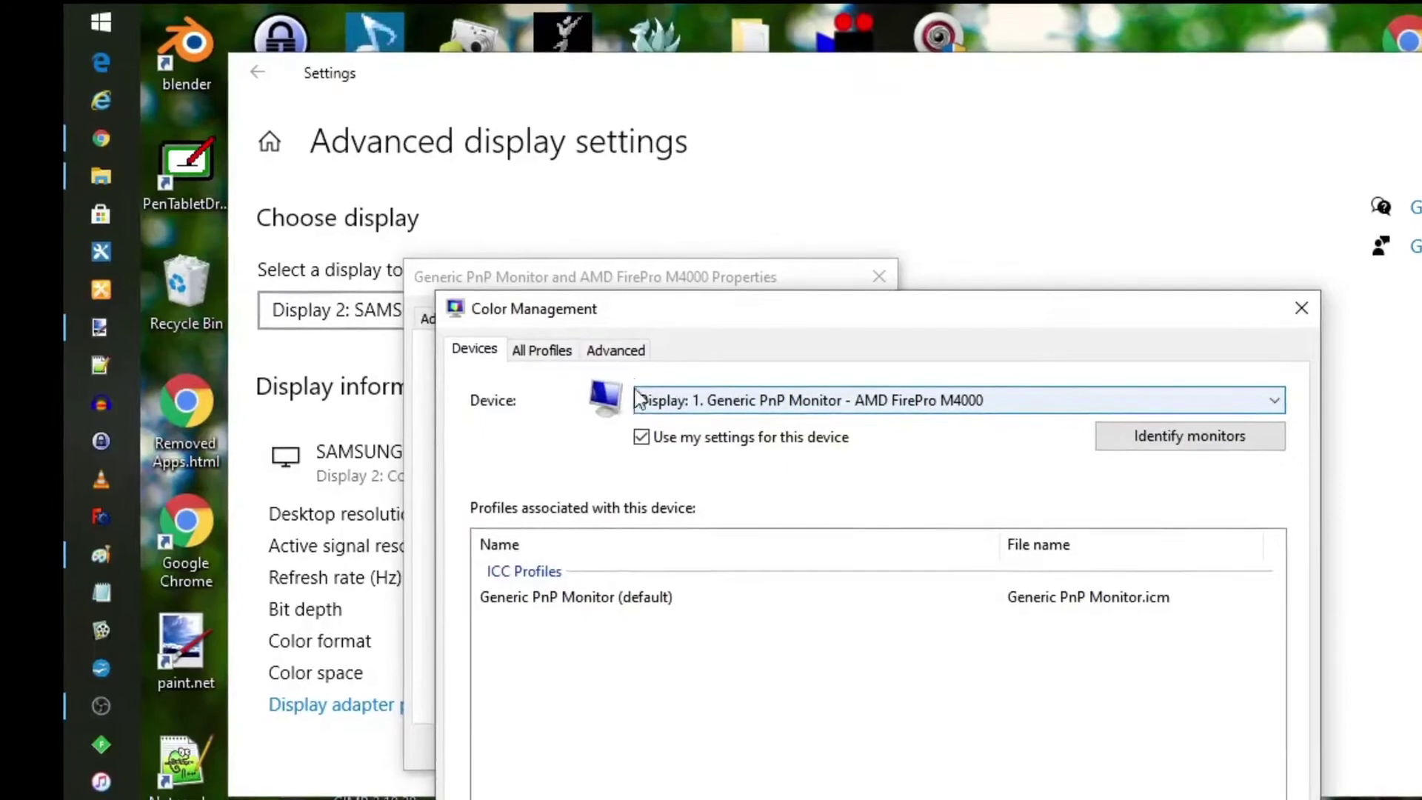
click(627, 350)
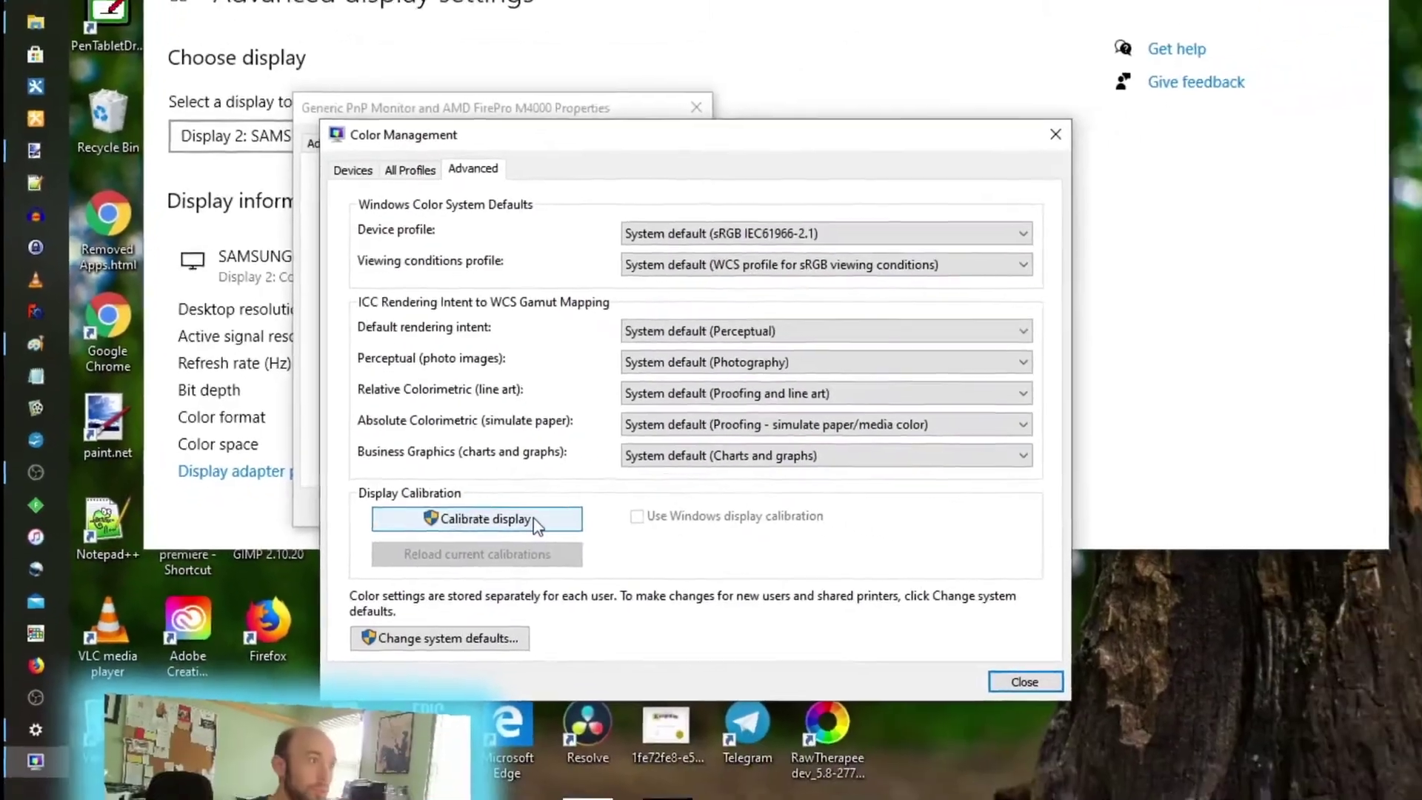
click(528, 520)
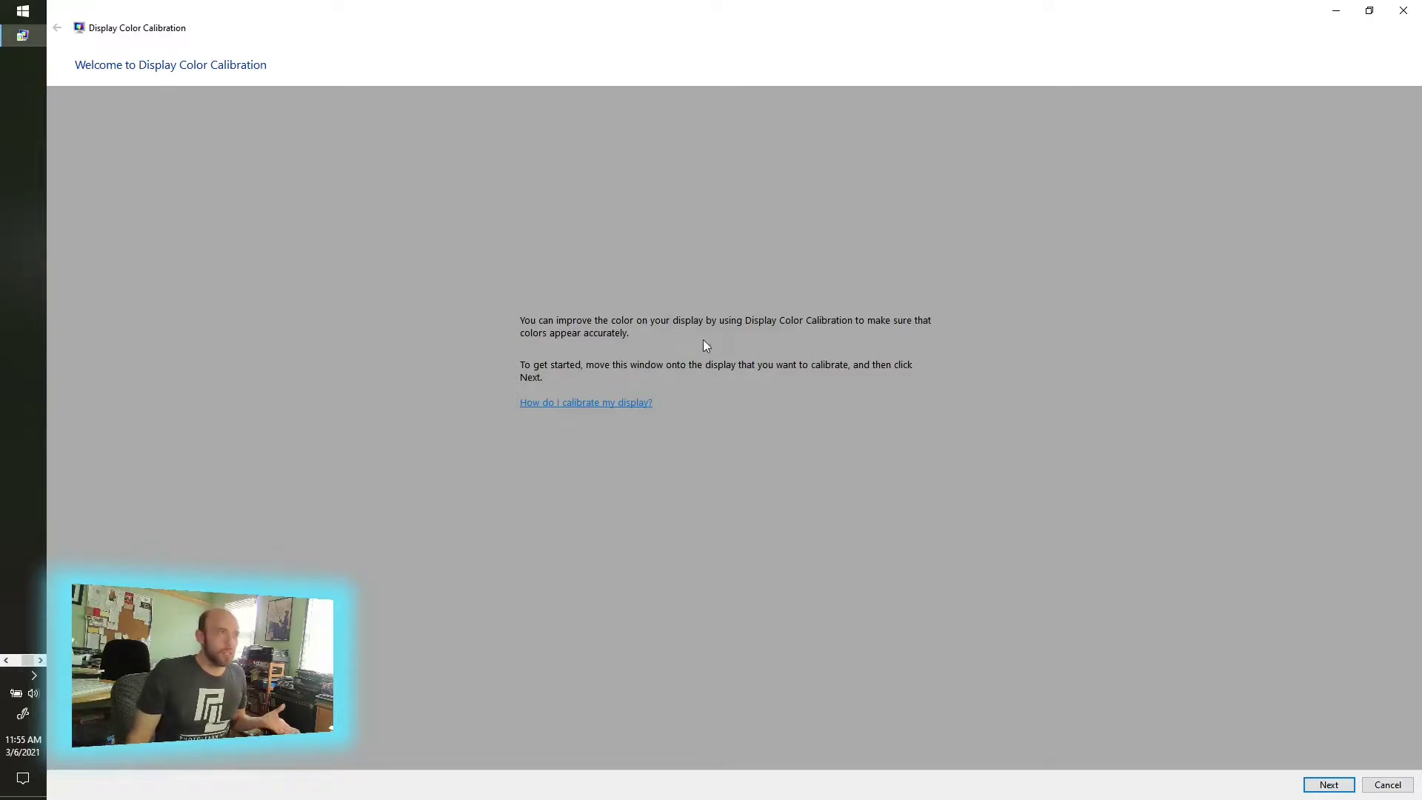
Advance past the wizard's welcome and basic color settings pages.
click(1331, 786)
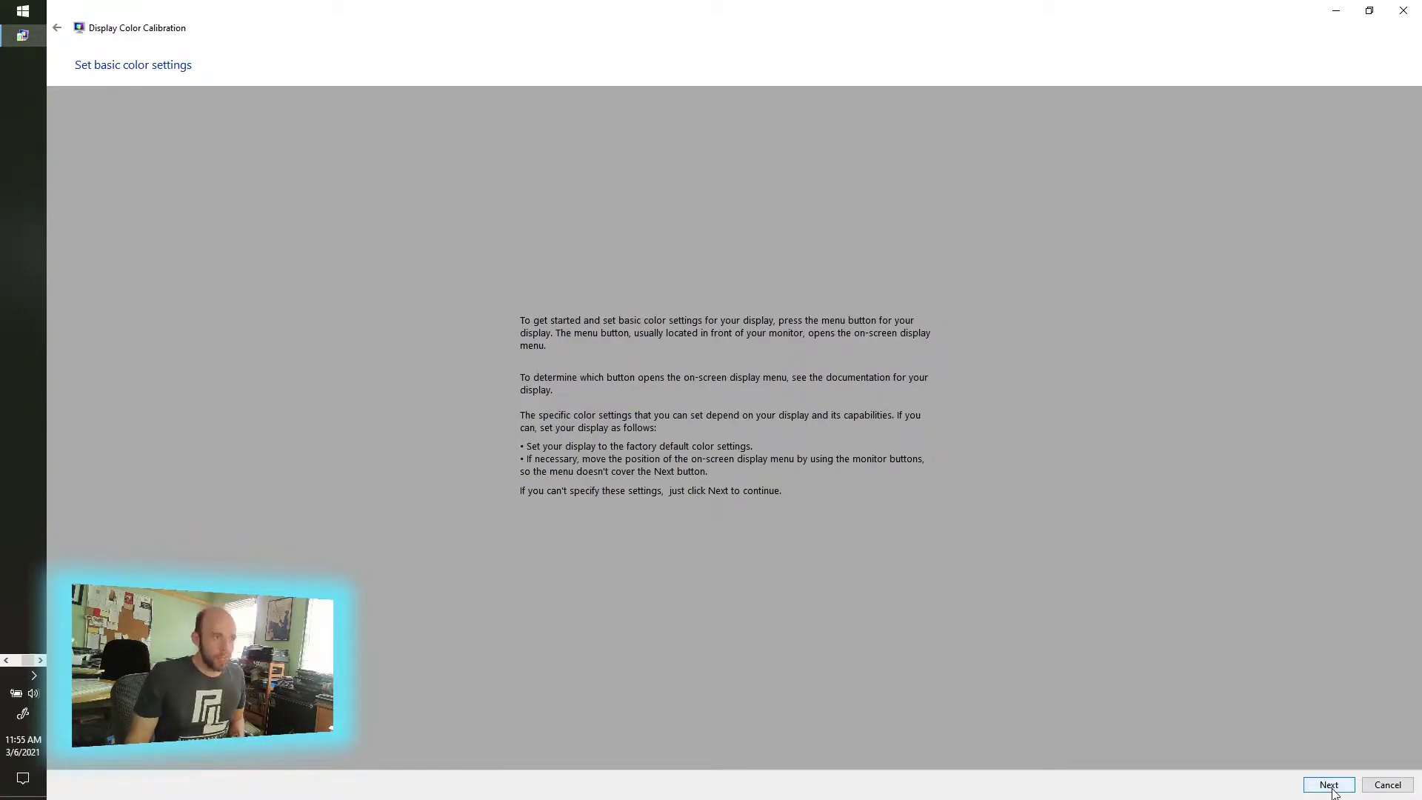
click(1331, 786)
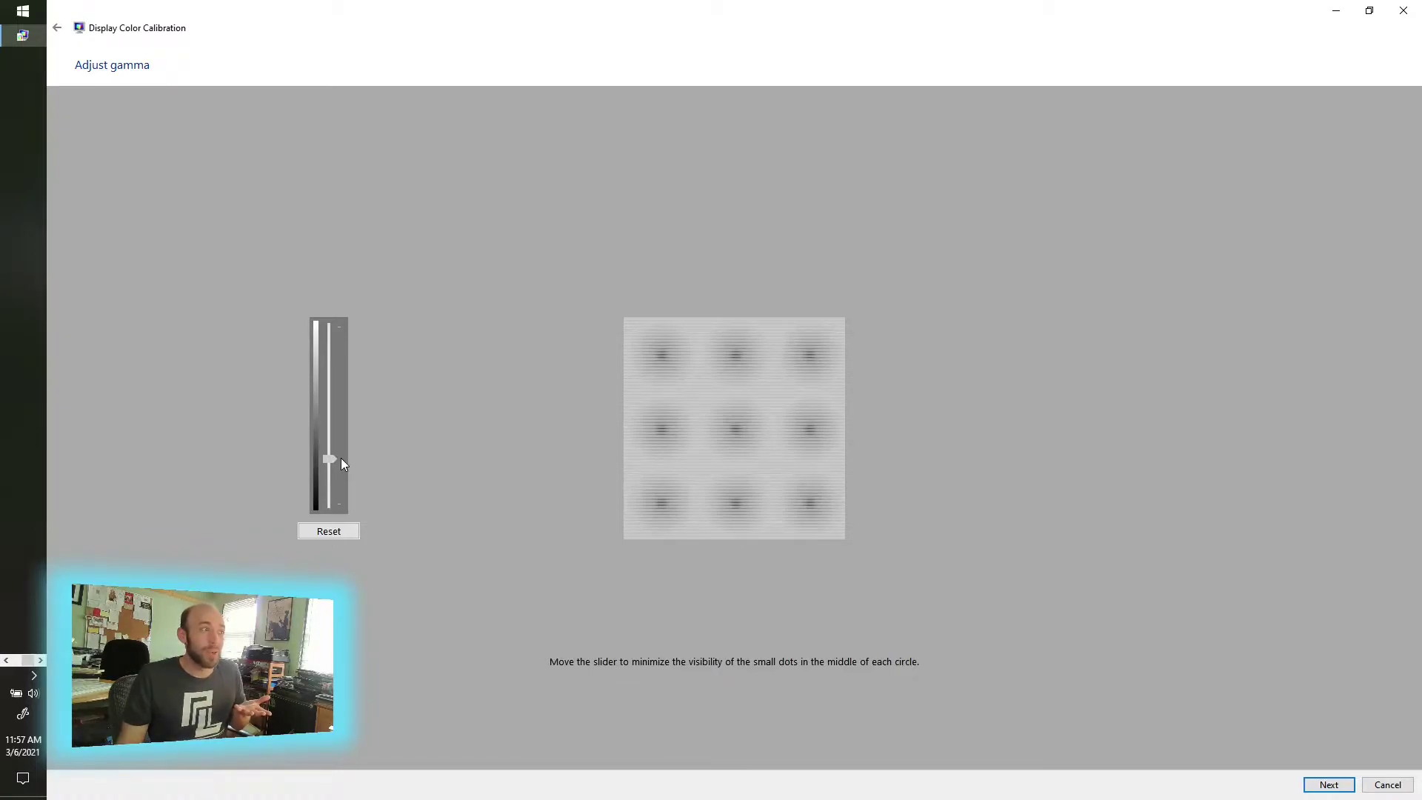
Accept the lowered gamma and move on to the brightness and contrast controls page.
click(1329, 784)
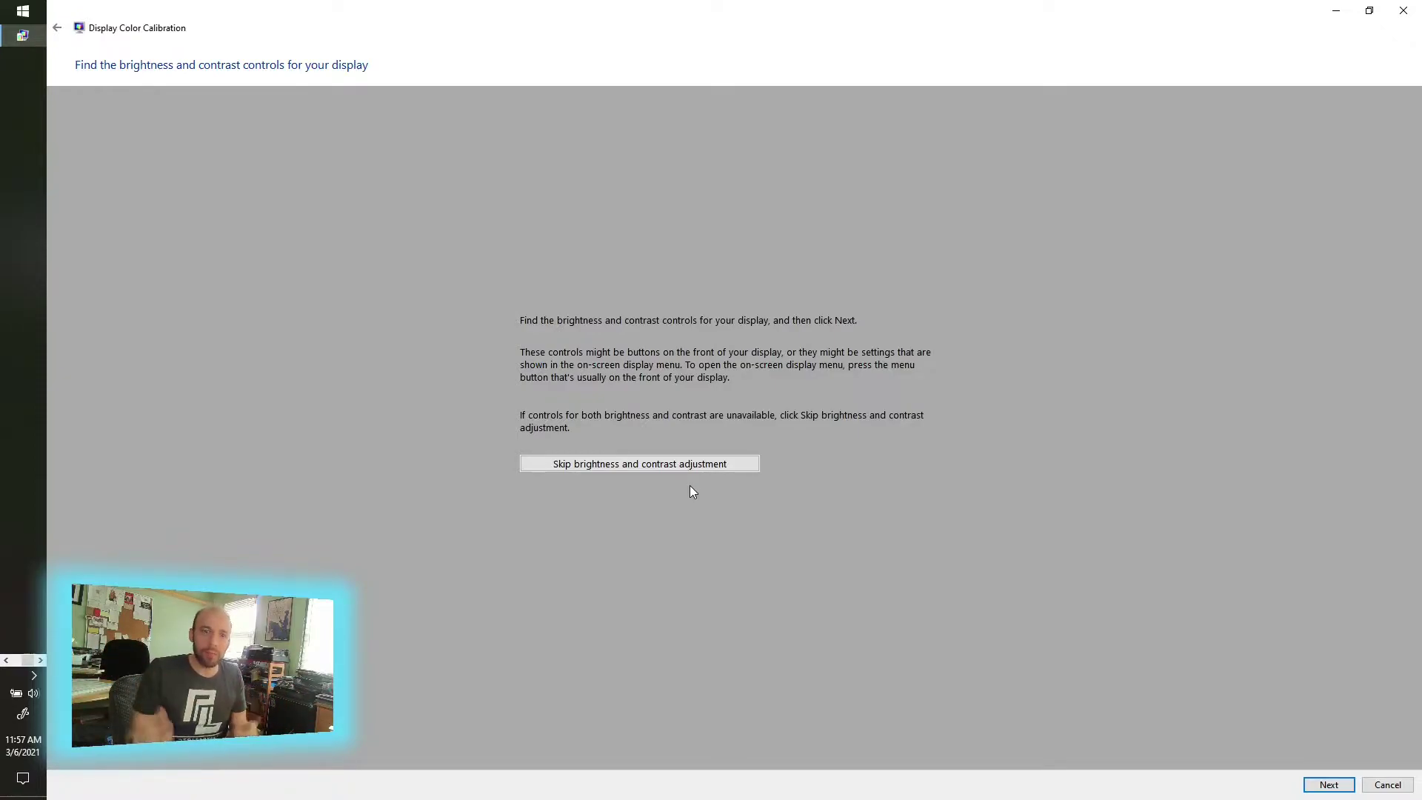
Advance through the brightness explanation to the suit-and-X test image.
click(1327, 784)
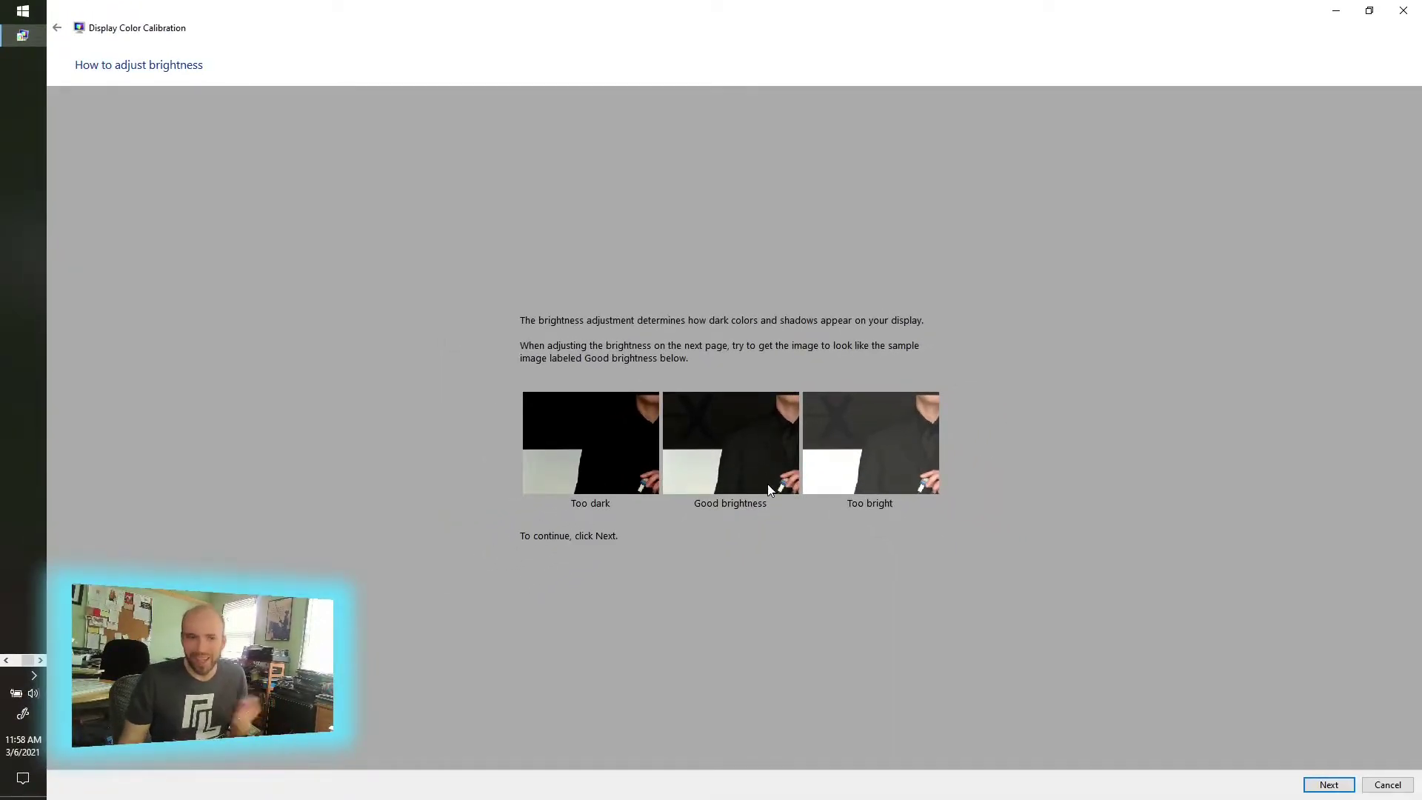
click(1327, 786)
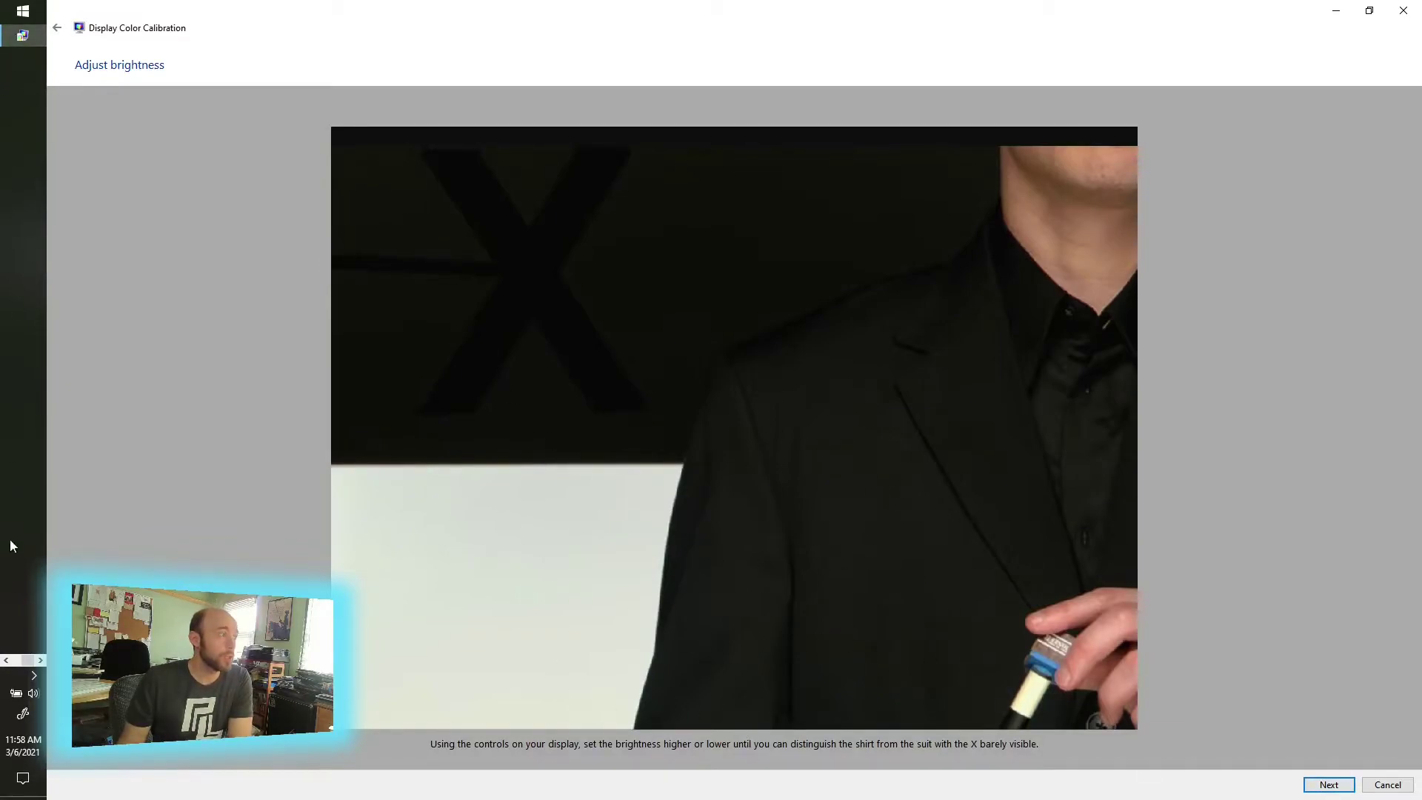
Bring display 2's Advanced display settings window in front of the wizard from the taskbar.
click(13, 654)
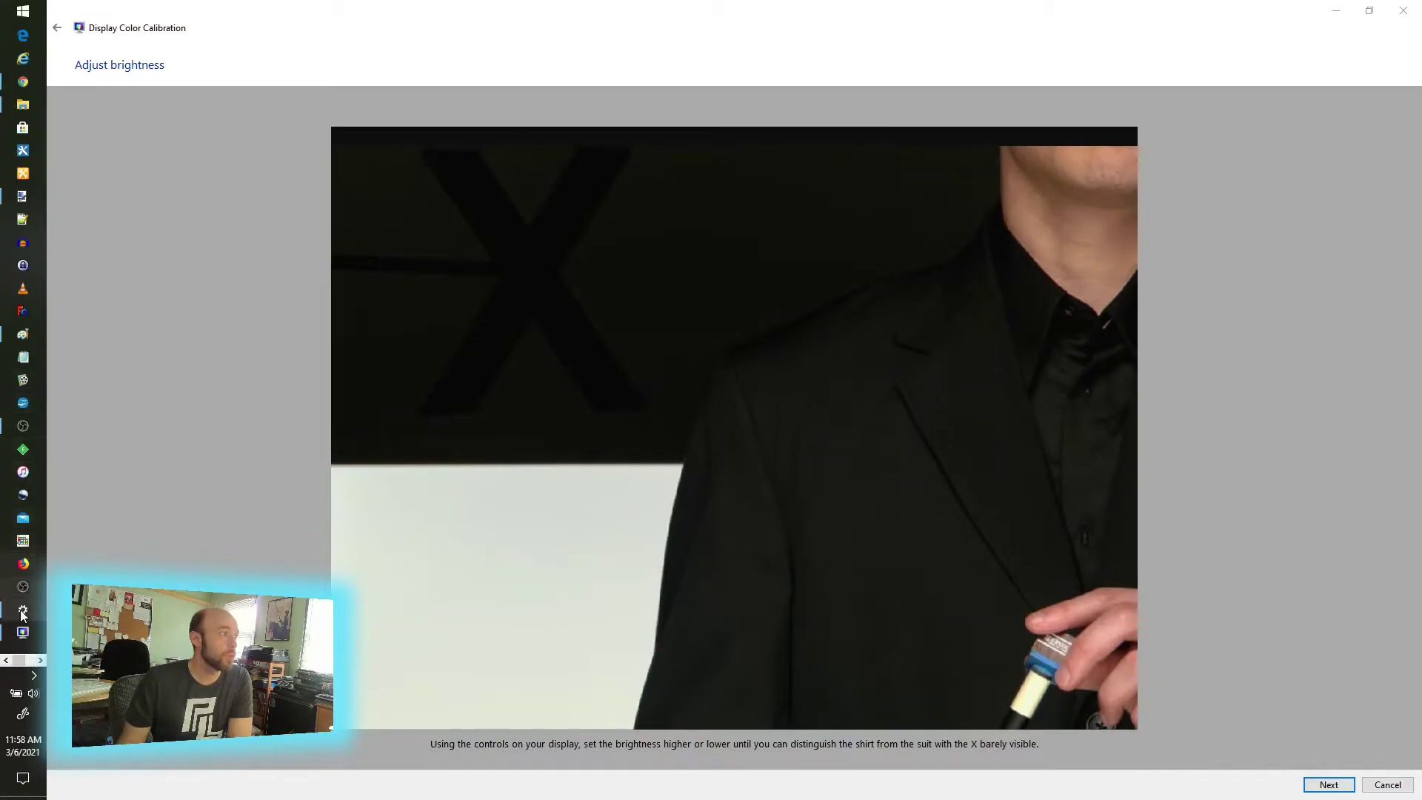
mouse_move(24, 612)
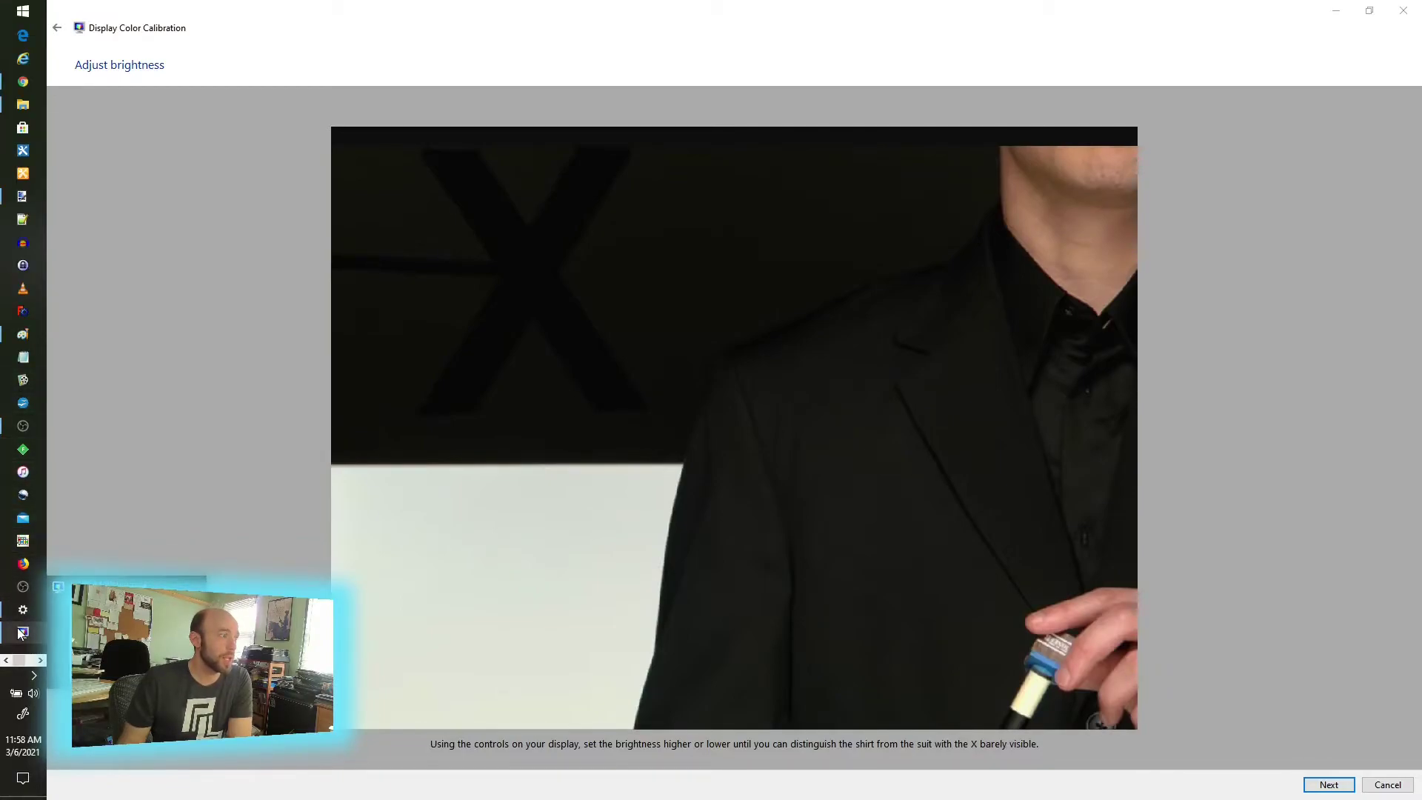
click(21, 615)
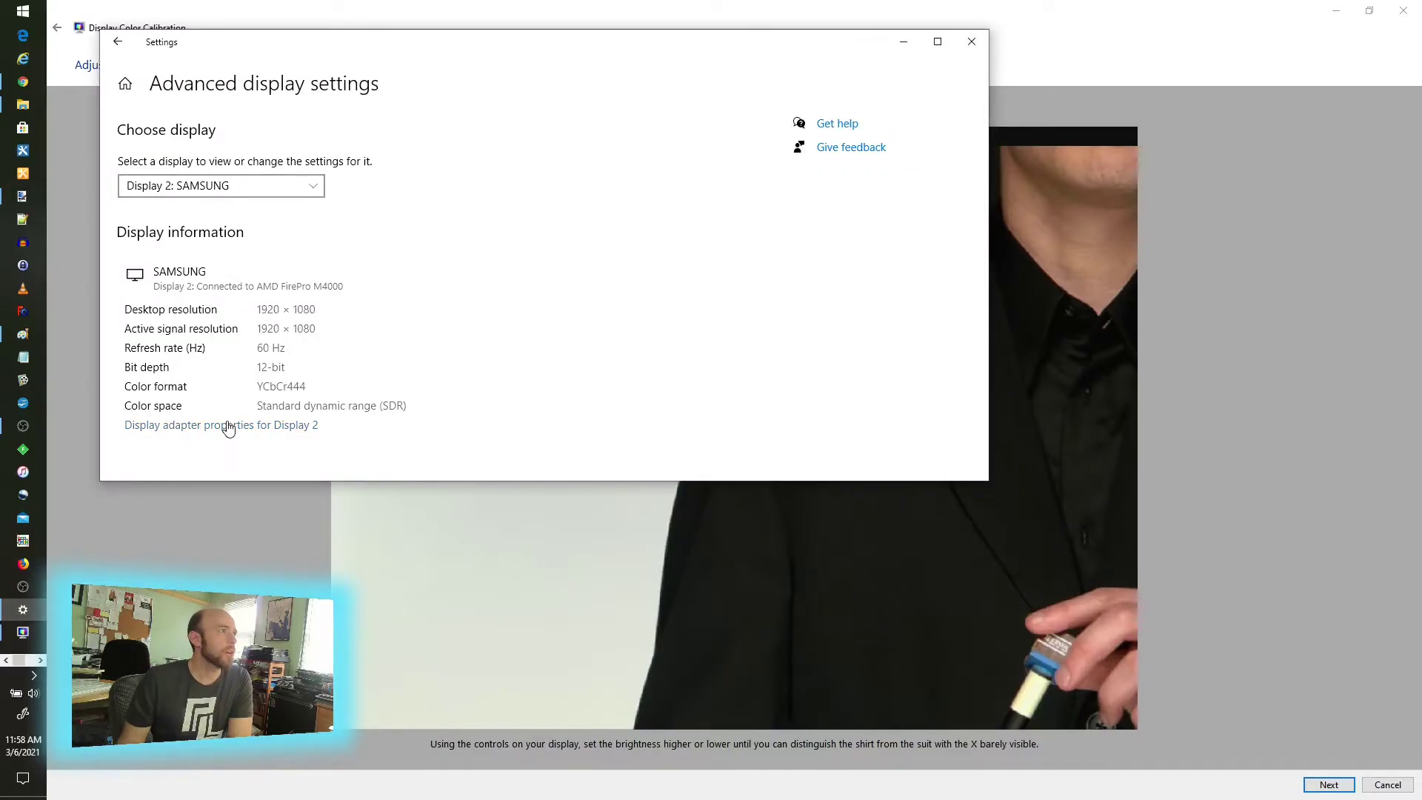
Return to the main Display settings page and scroll to its brightness section.
click(123, 44)
scroll(422, 301, down, 3)
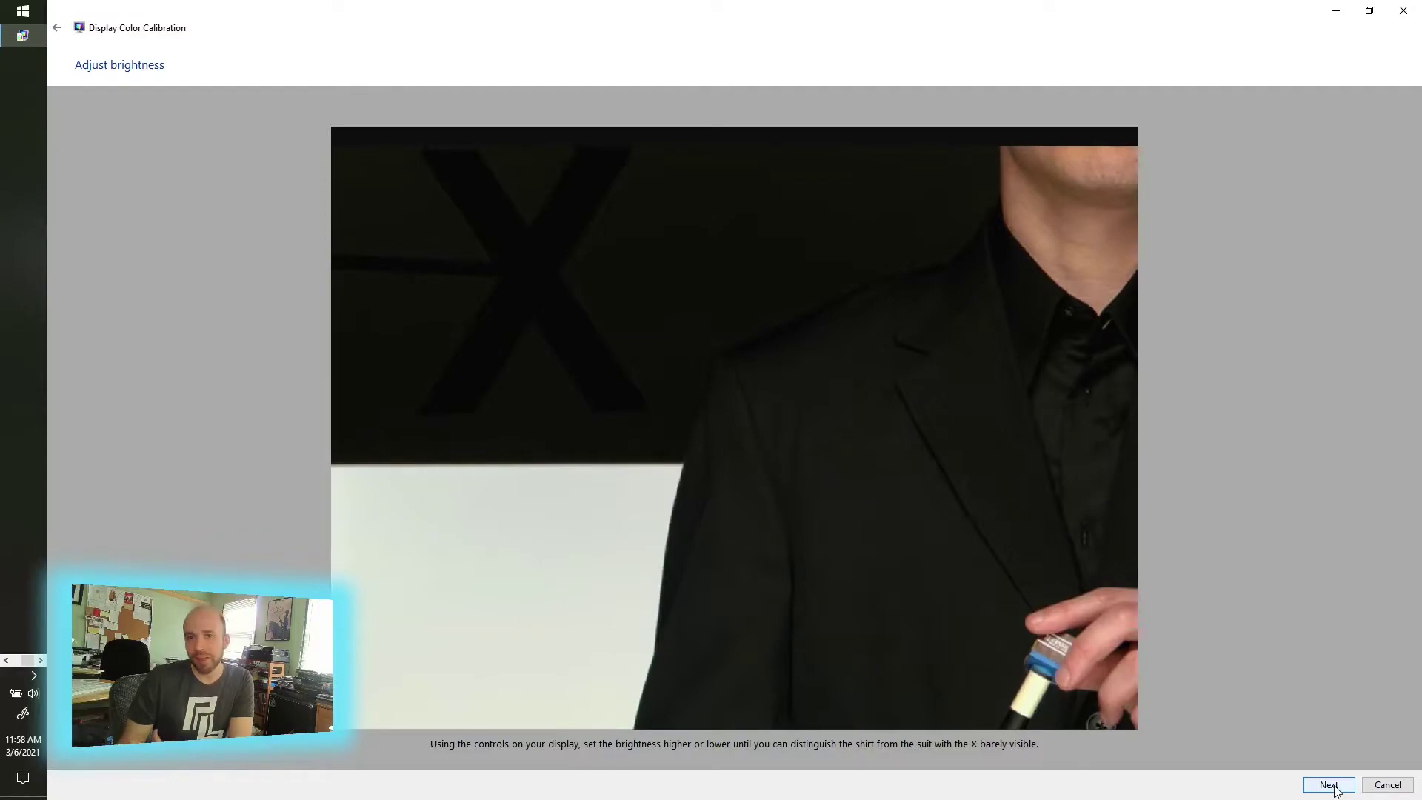
Accept the brightness setting and move on to the Adjust contrast page.
click(1329, 787)
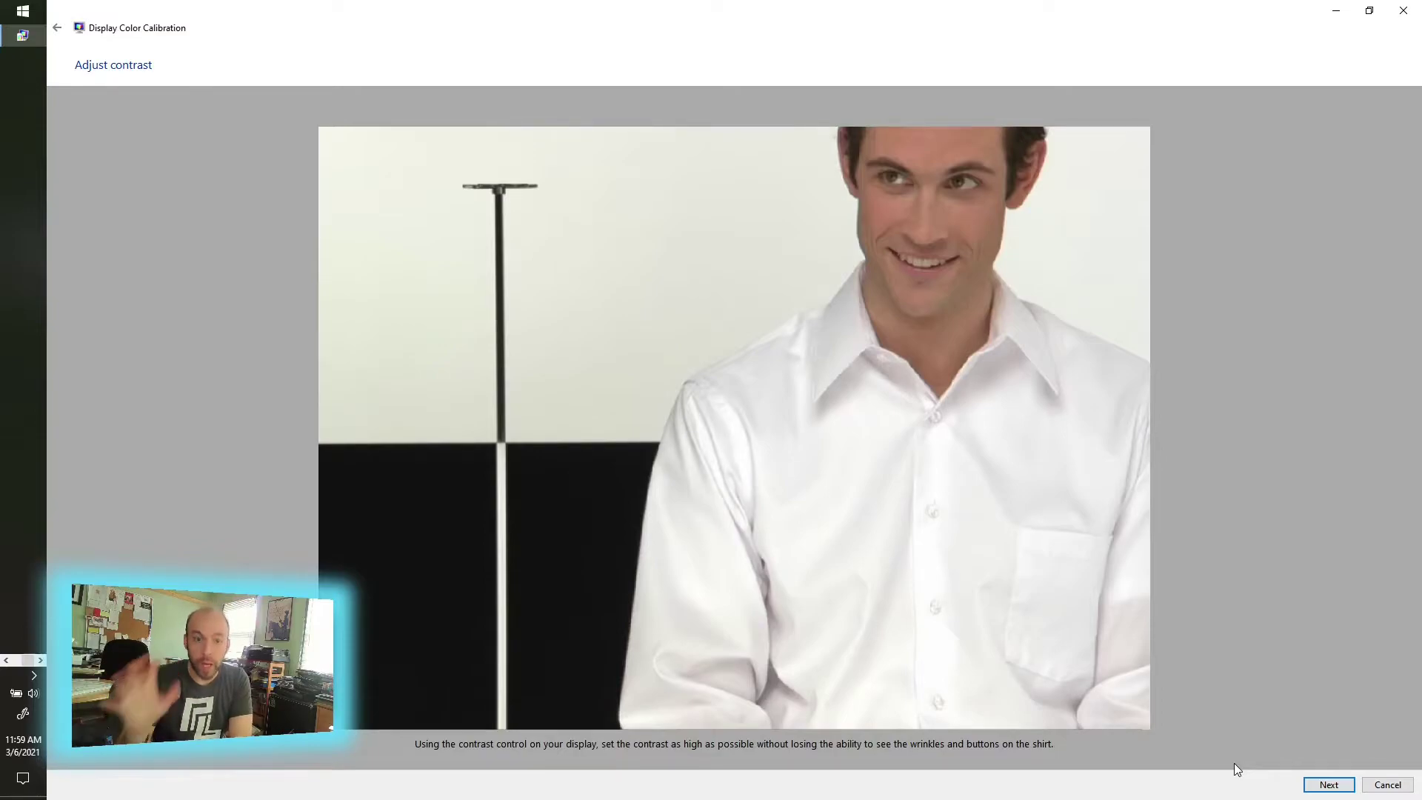
click(1328, 785)
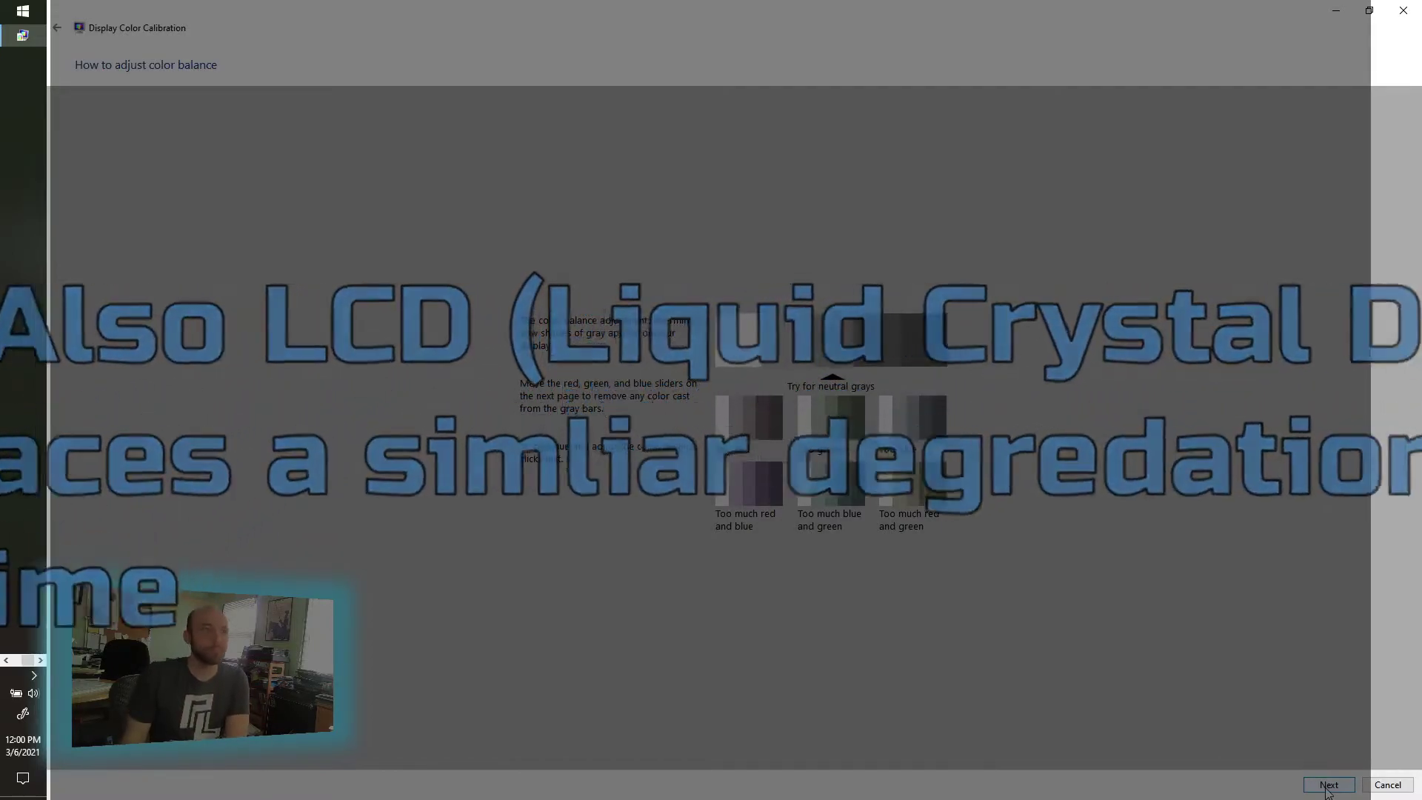
Drag the red slider left until the gray bars look neutral, creating the new calibration.
click(1327, 786)
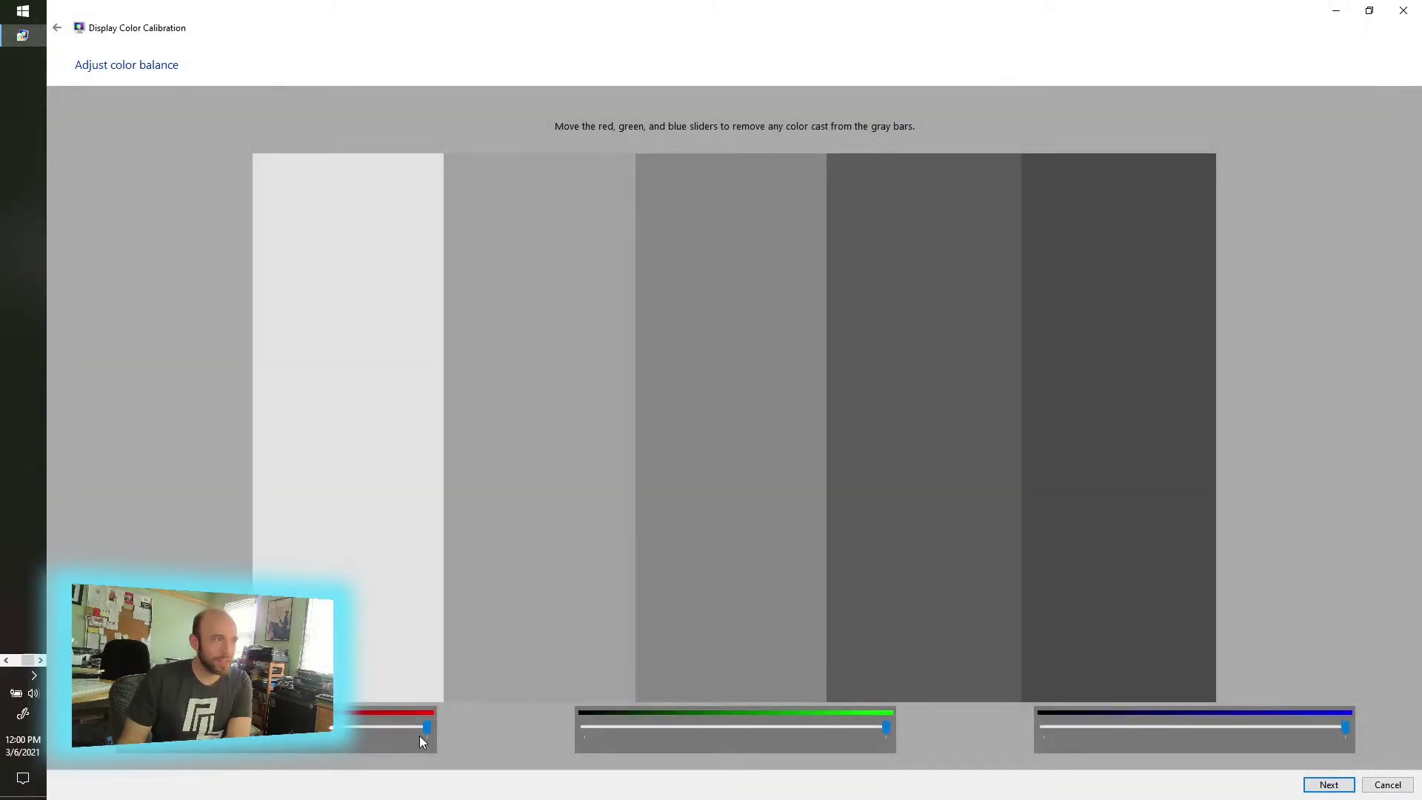
drag(424, 727, 396, 728)
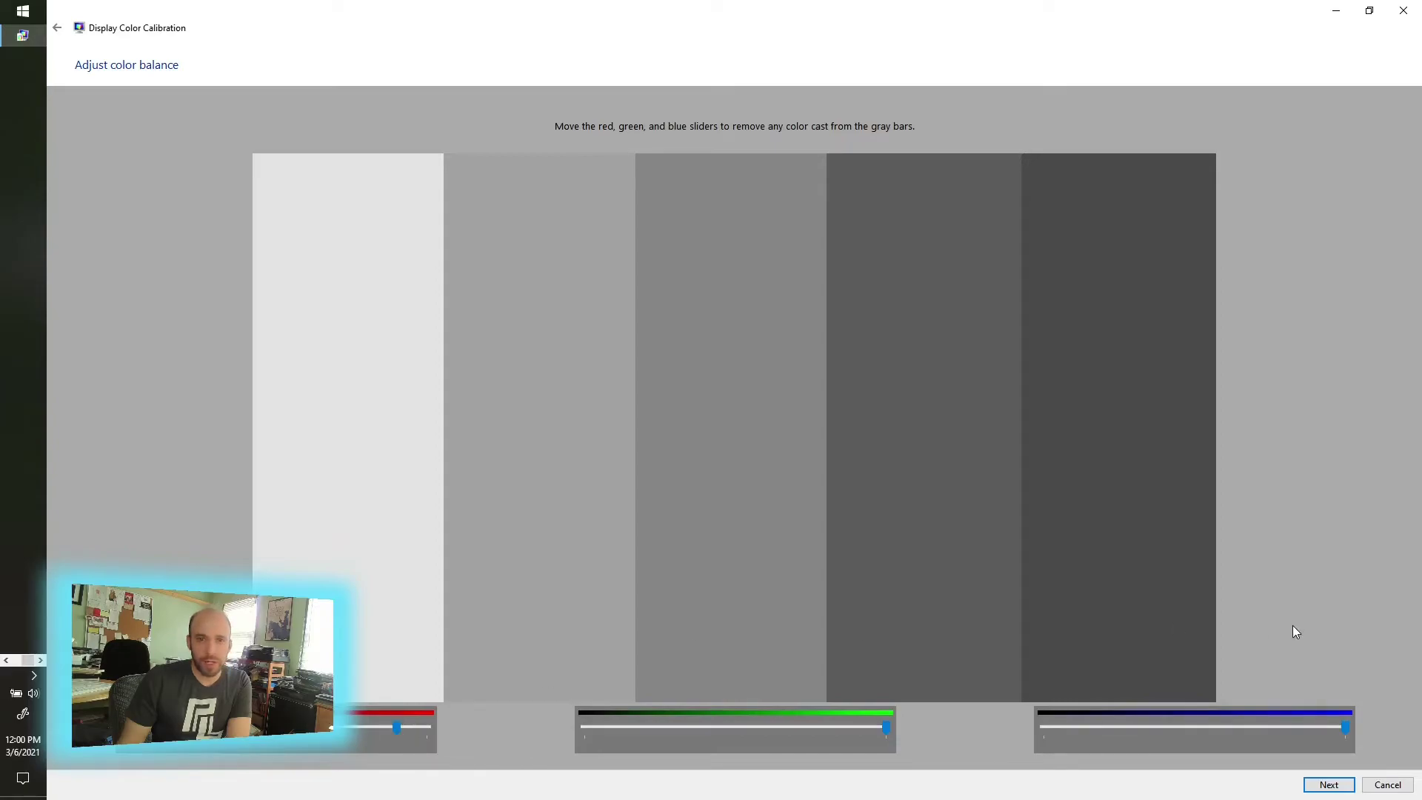
click(1327, 786)
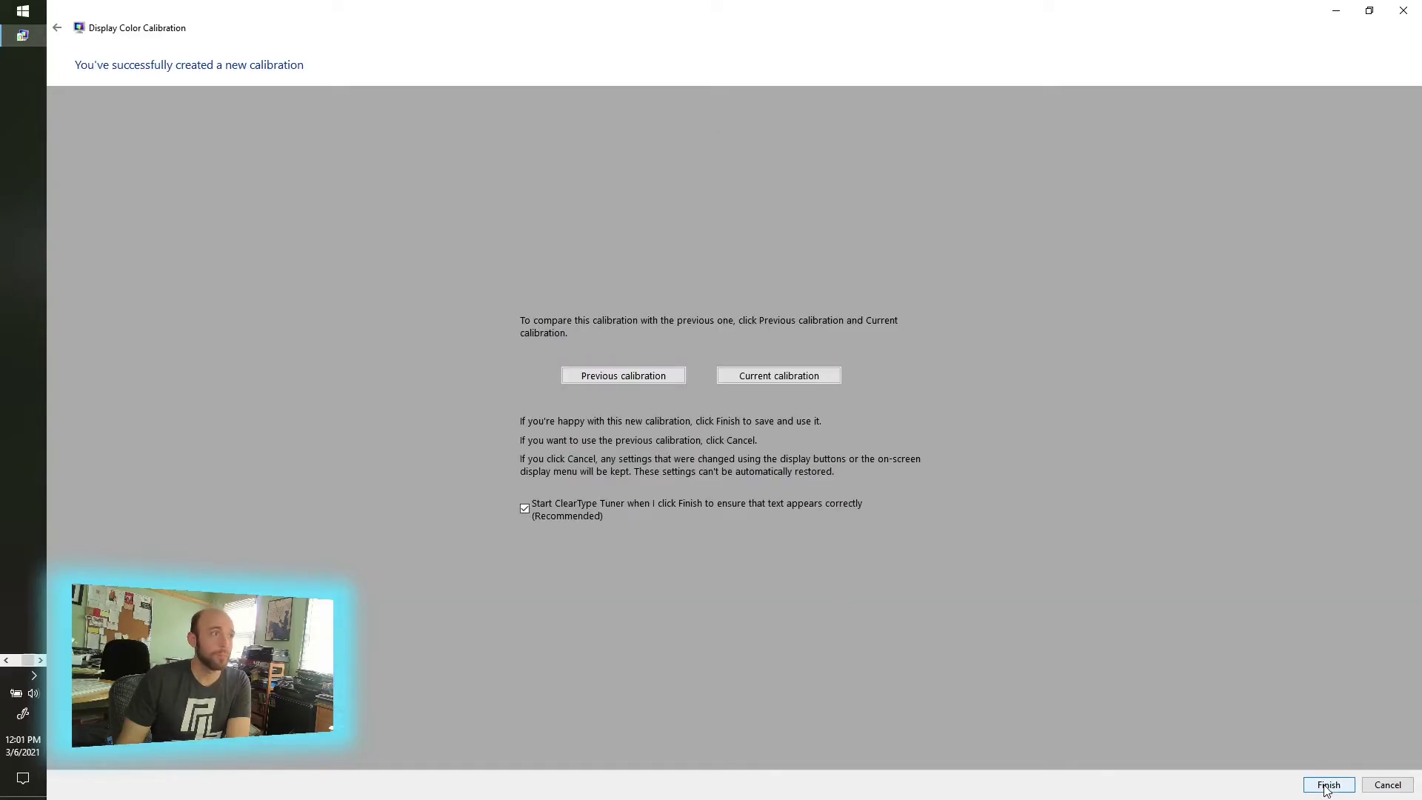
Compare previous and current calibrations, skip ClearType Tuner, and finish to save the calibration.
click(662, 378)
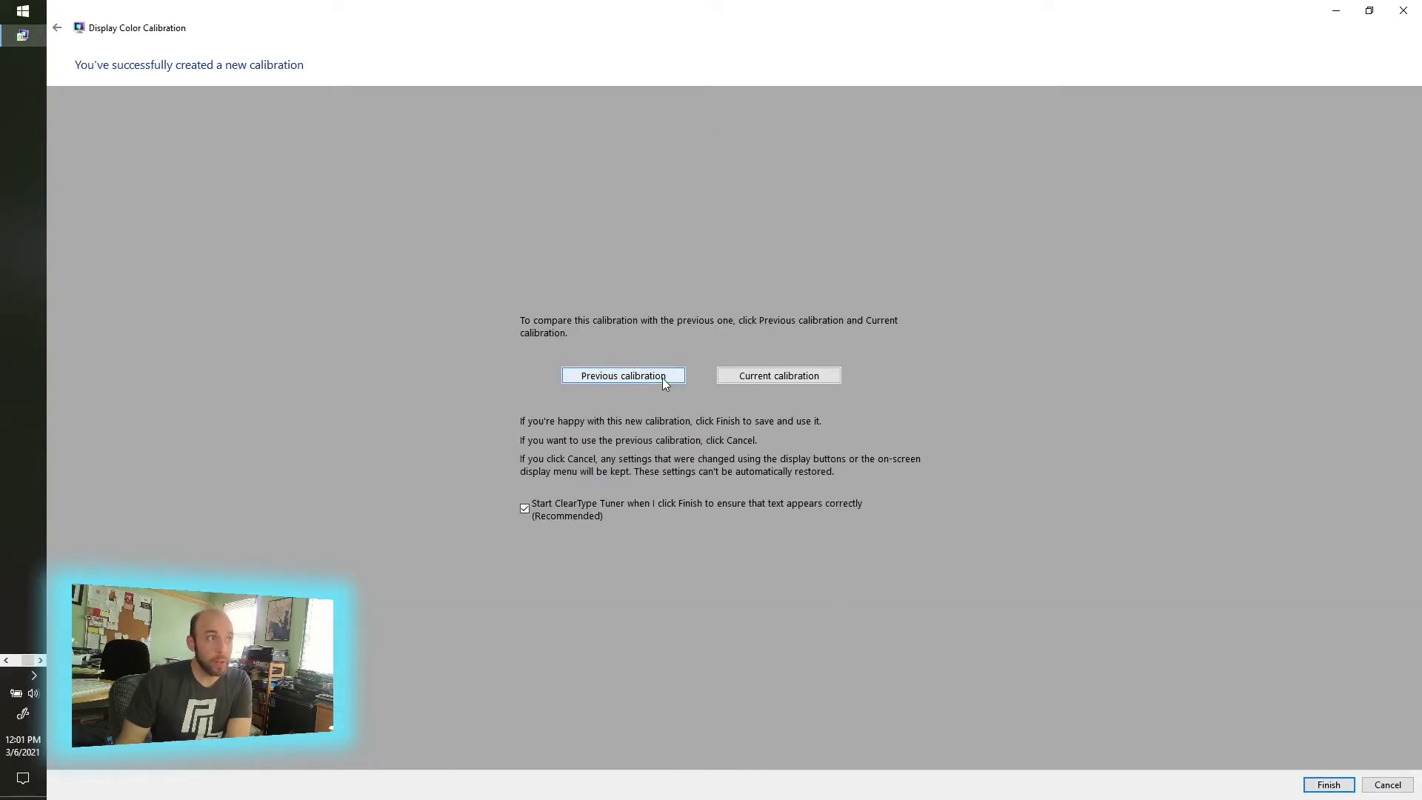
click(750, 379)
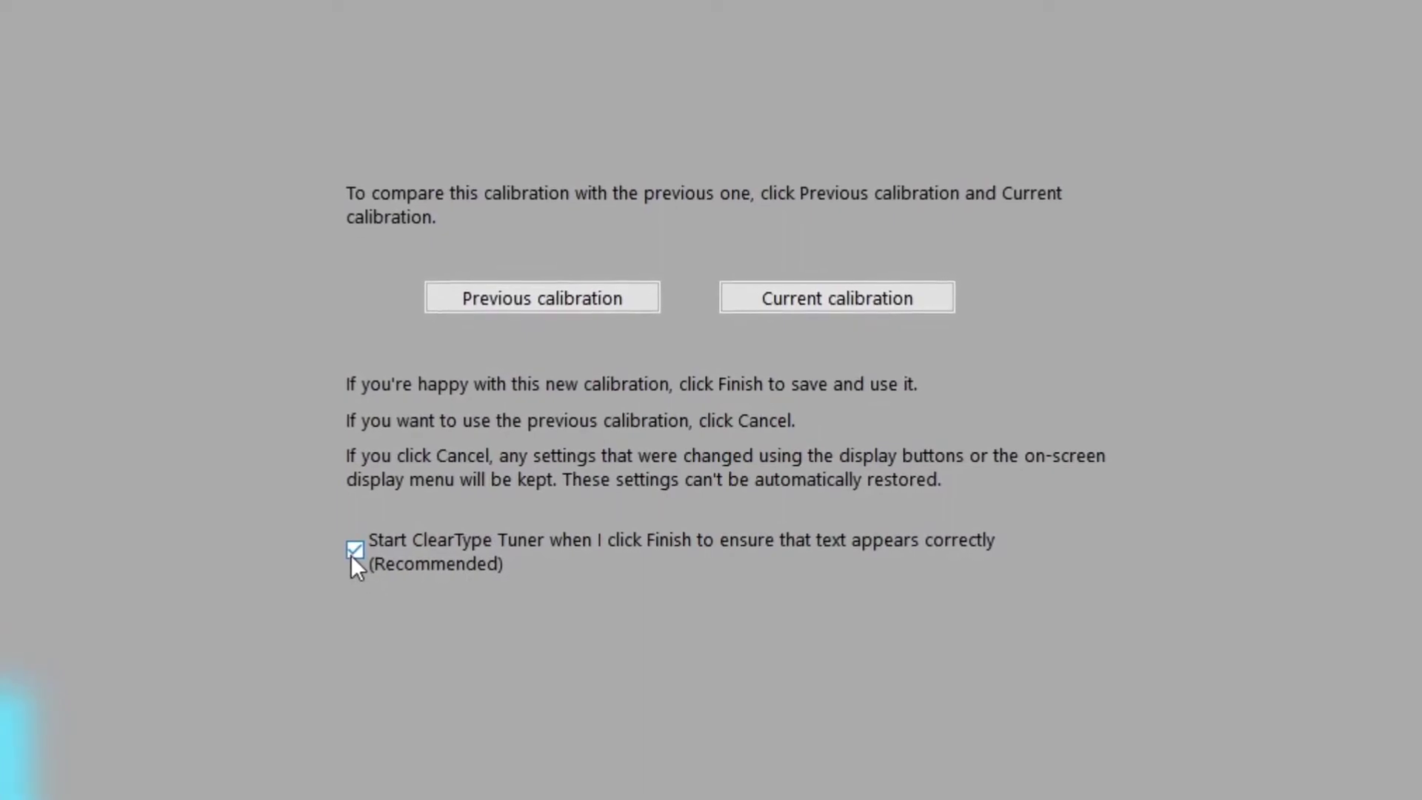
click(354, 550)
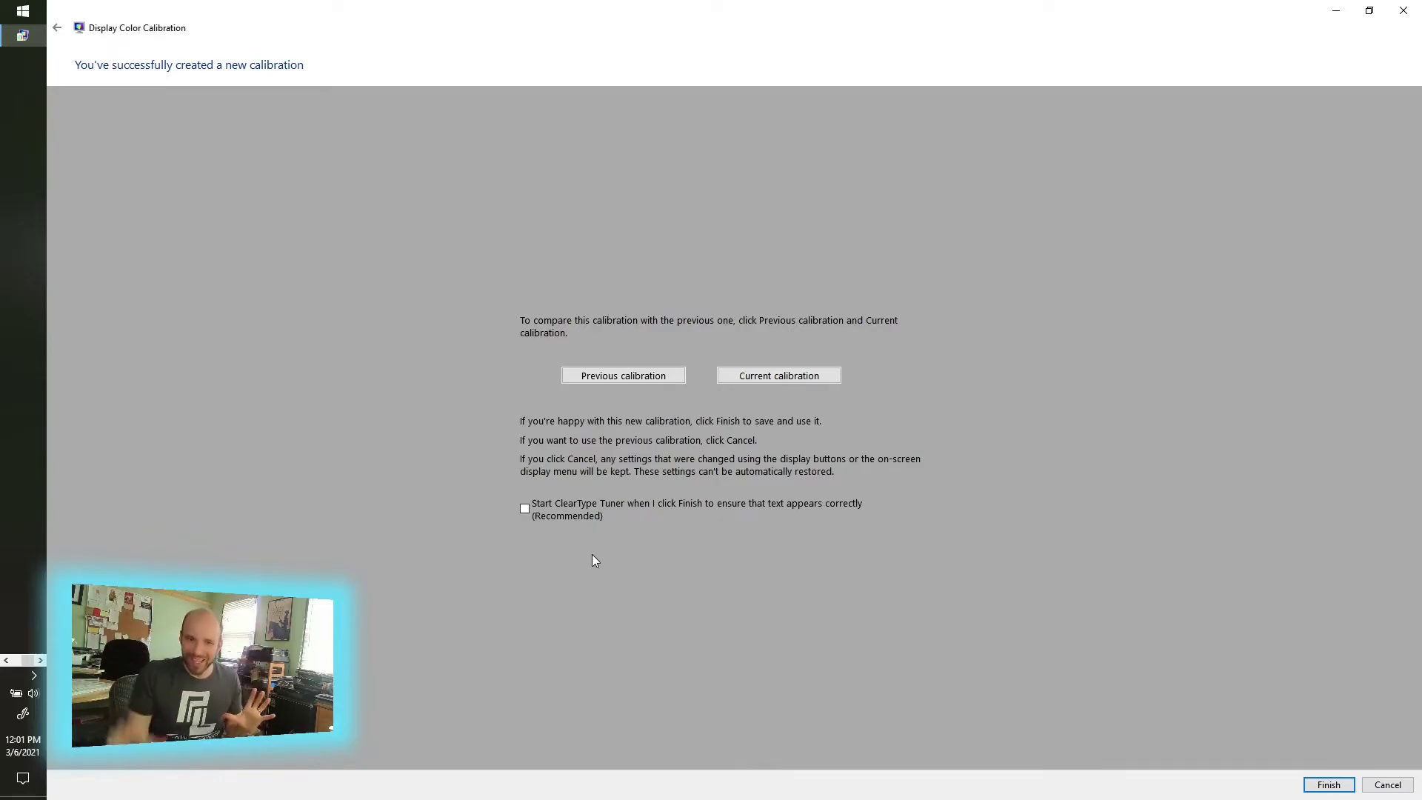
click(1316, 786)
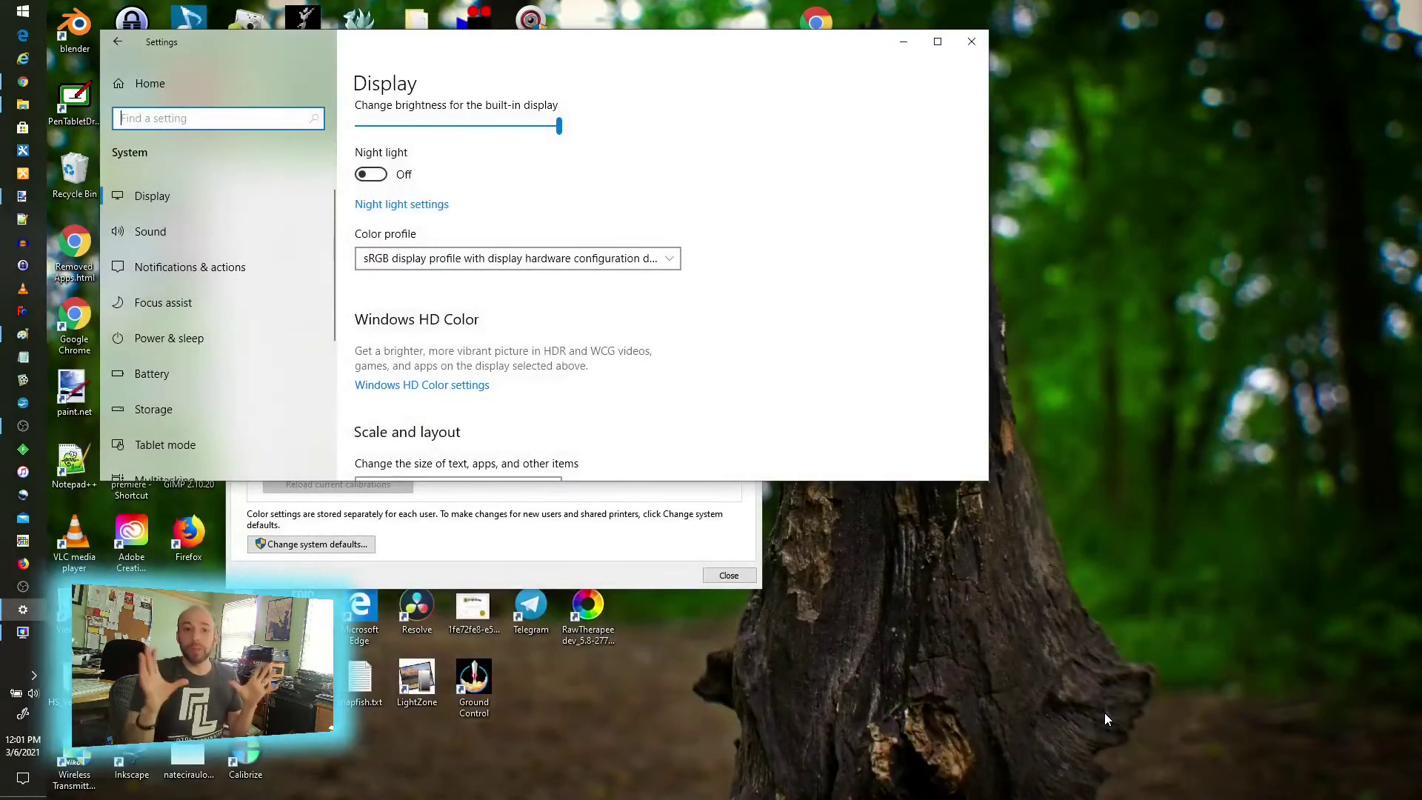